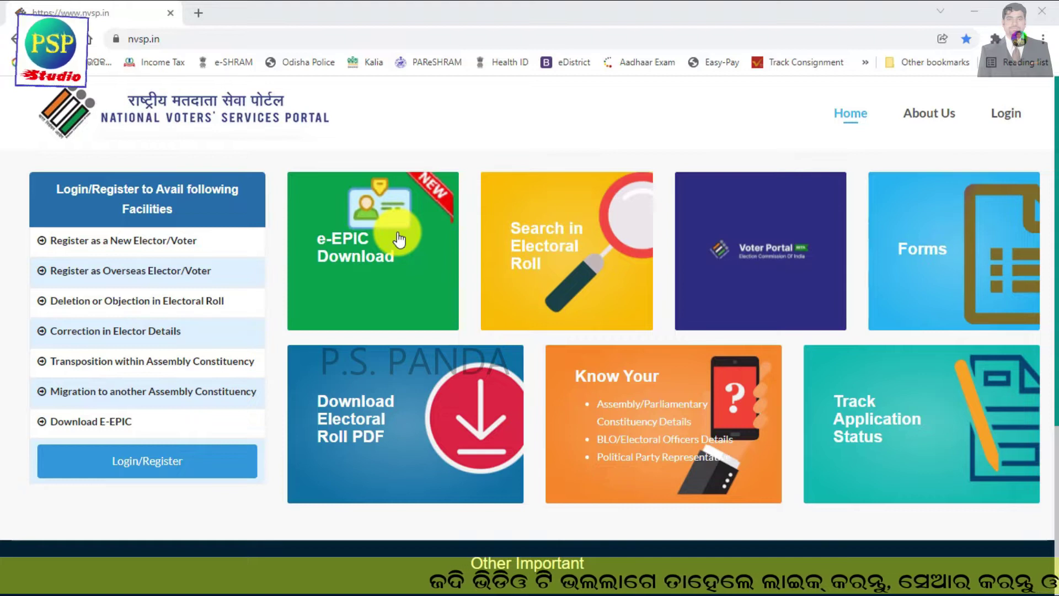
Open the e-EPIC Download service and sign in with username, password and captcha
click(398, 241)
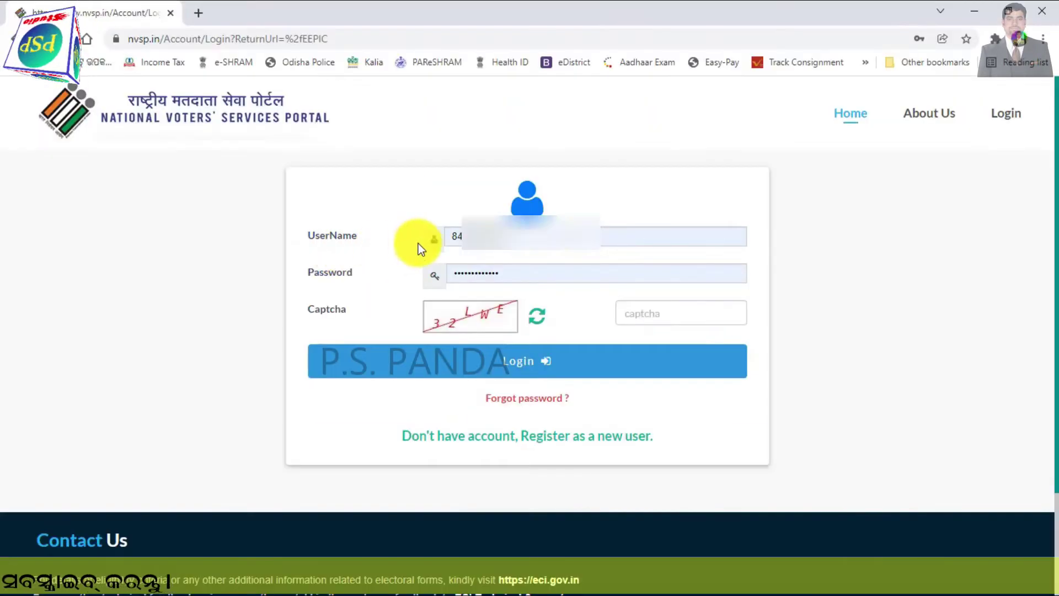
click(658, 312)
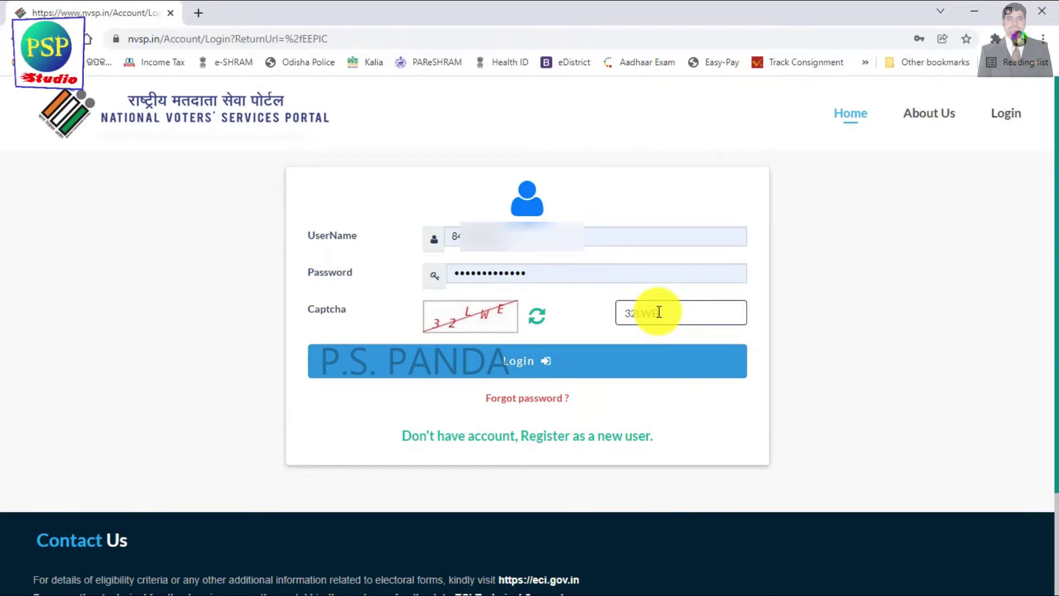
click(519, 363)
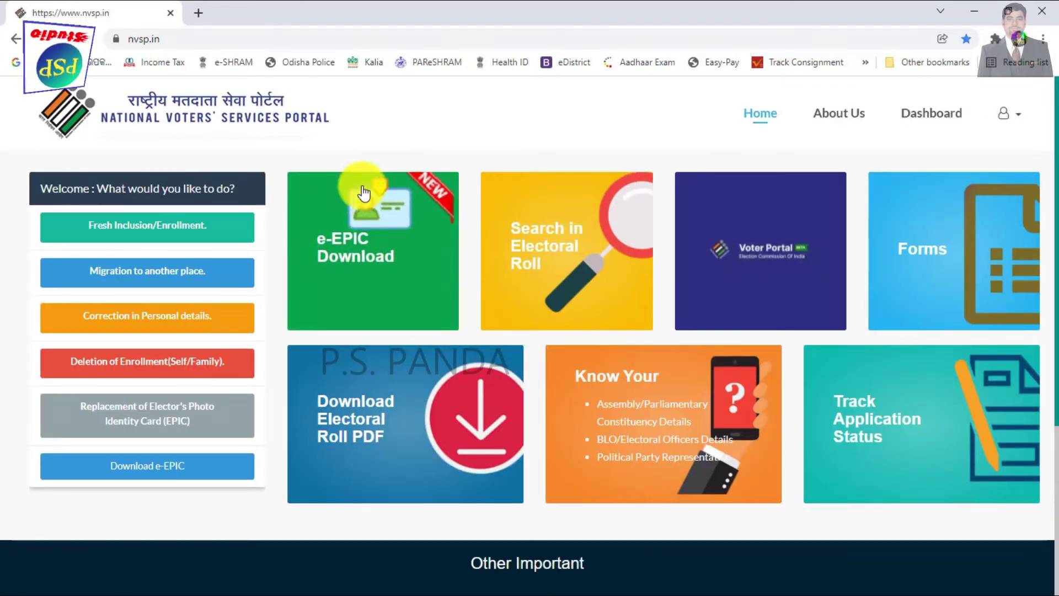
Open the e-EPIC card download form from the signed-in home page
click(362, 247)
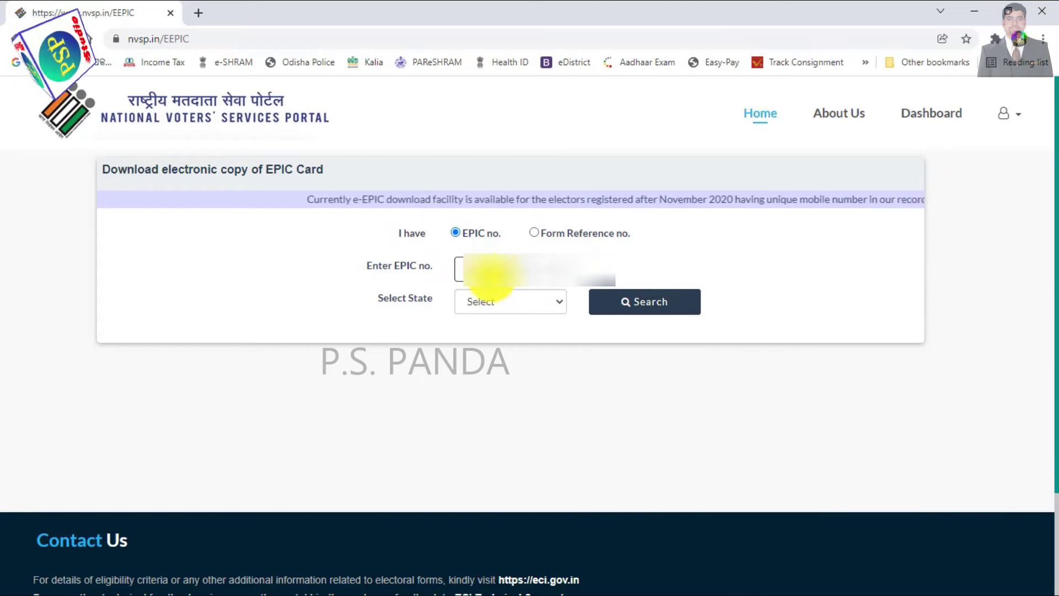
Choose Odisha as the state, search the EPIC number, and request an OTP to the registered mobile
click(505, 302)
key(o)
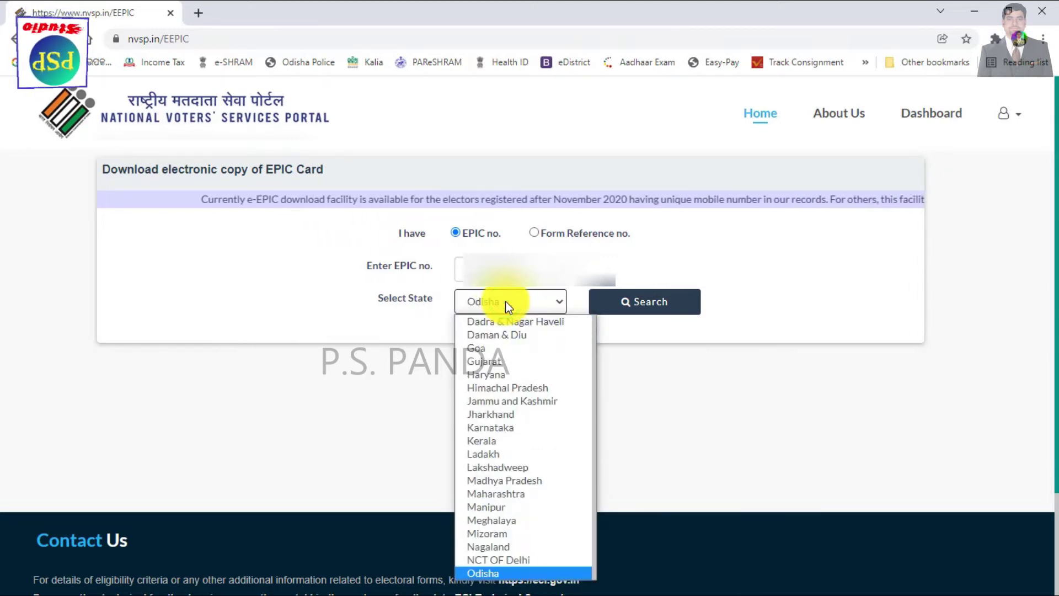
click(504, 301)
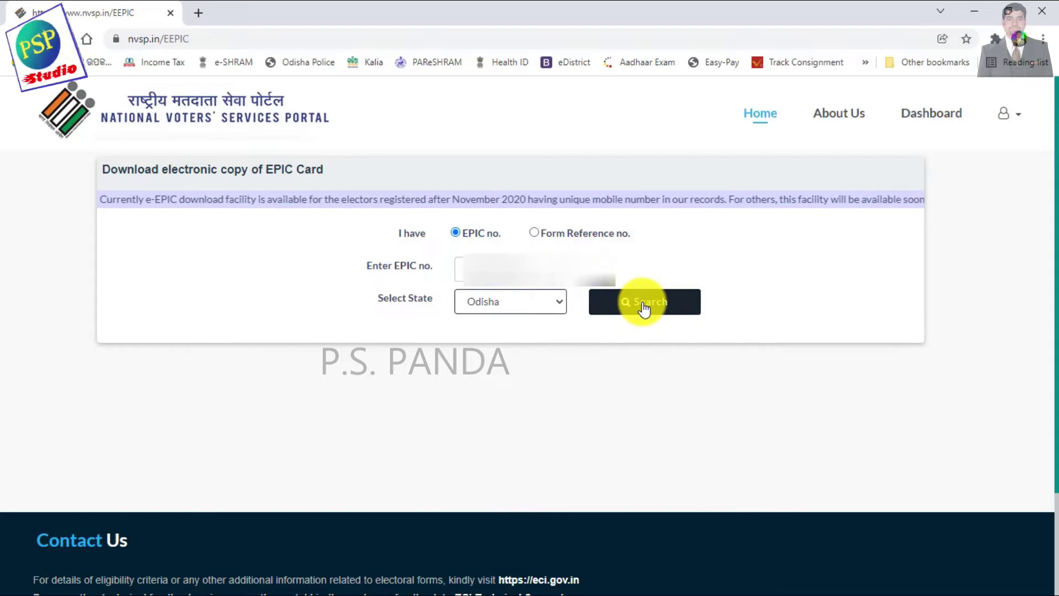
click(683, 303)
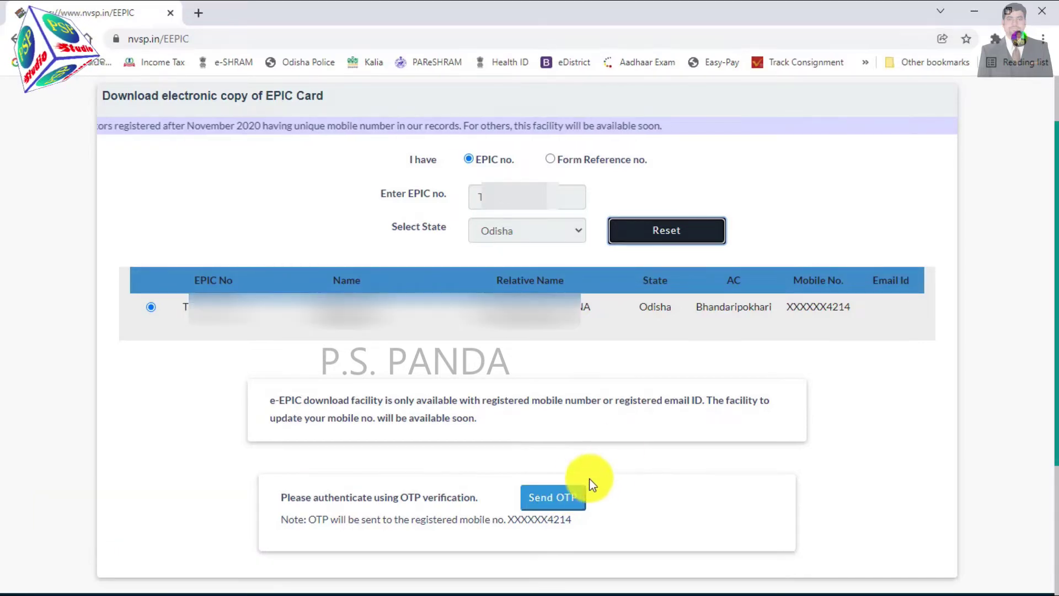
click(562, 498)
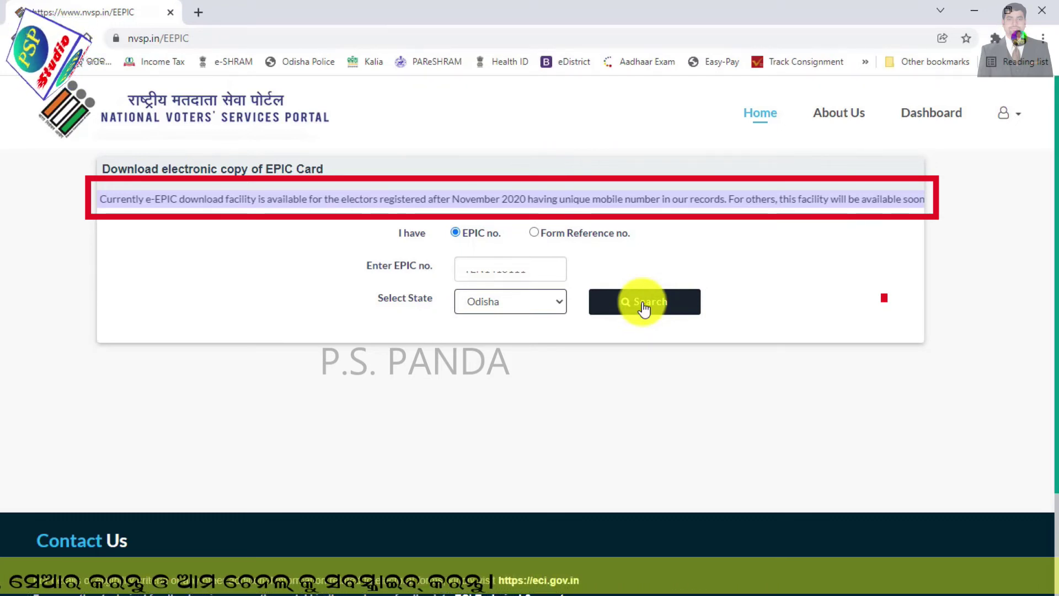
Send the OTP to the registered mobile, then enter the received code and verify it
click(644, 307)
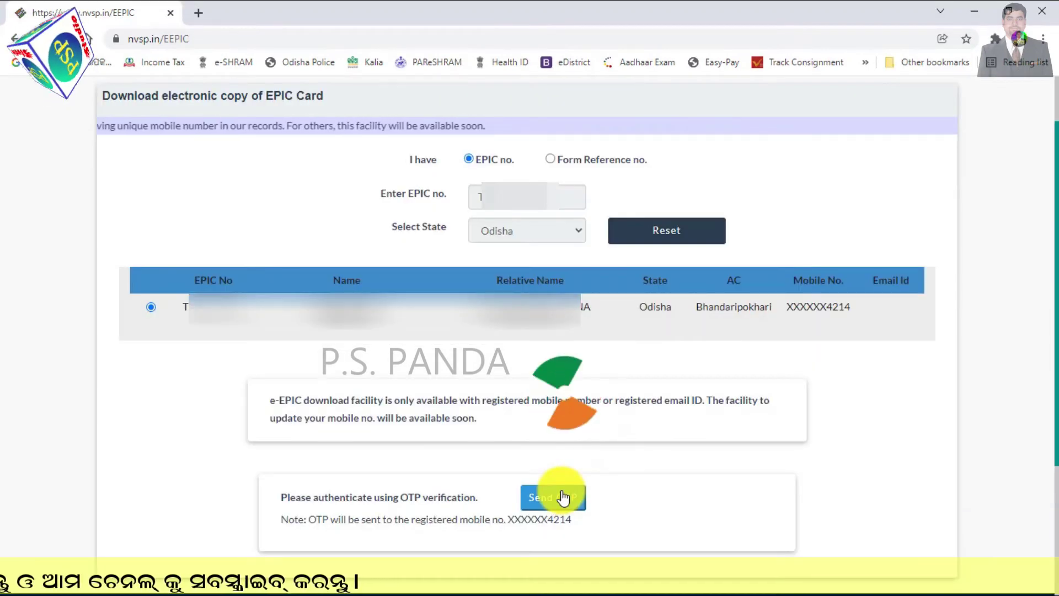
click(559, 496)
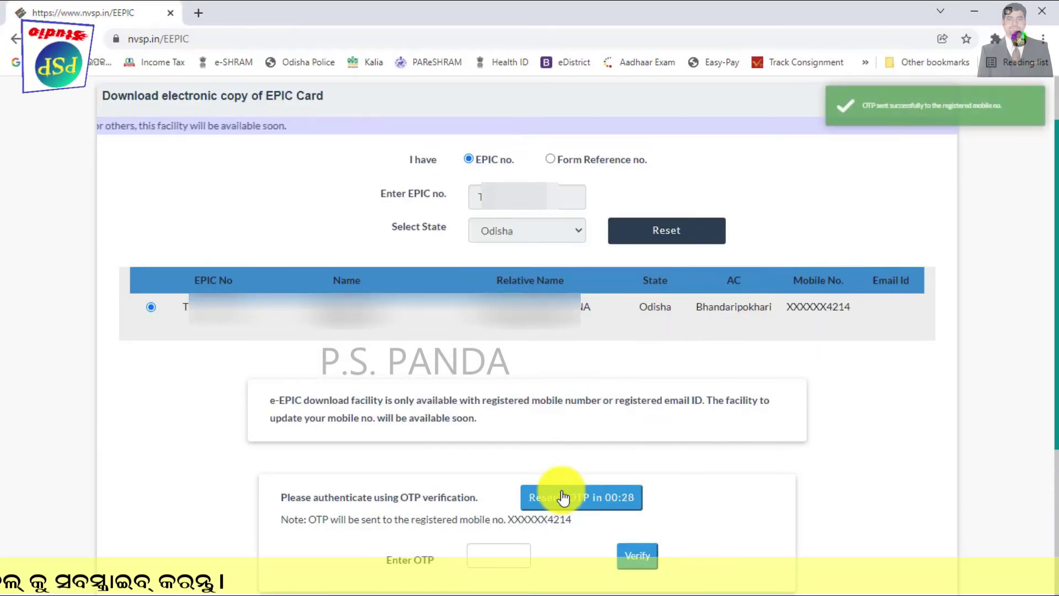
click(494, 551)
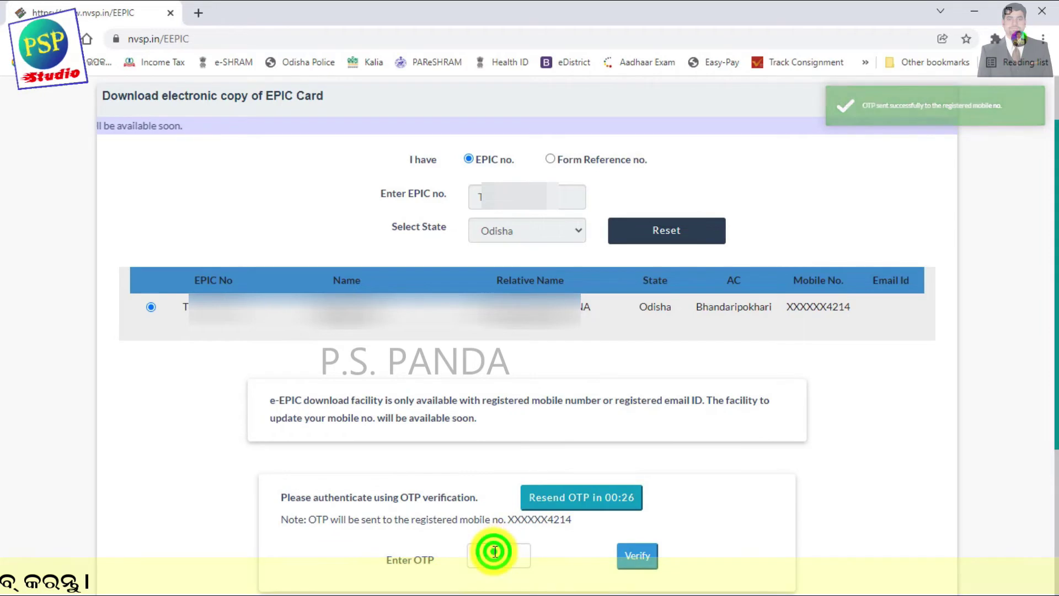
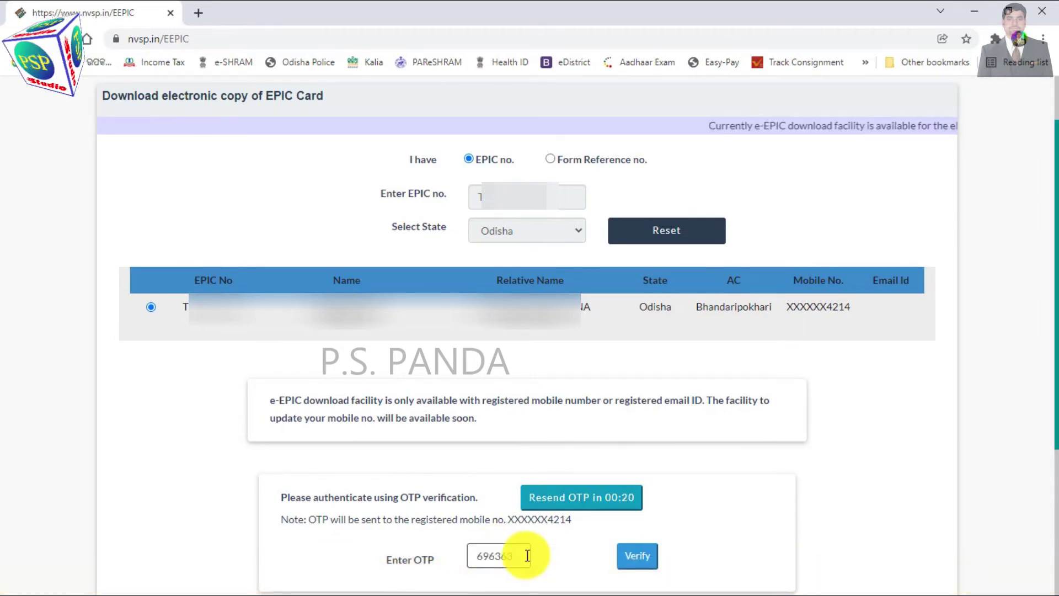
click(640, 556)
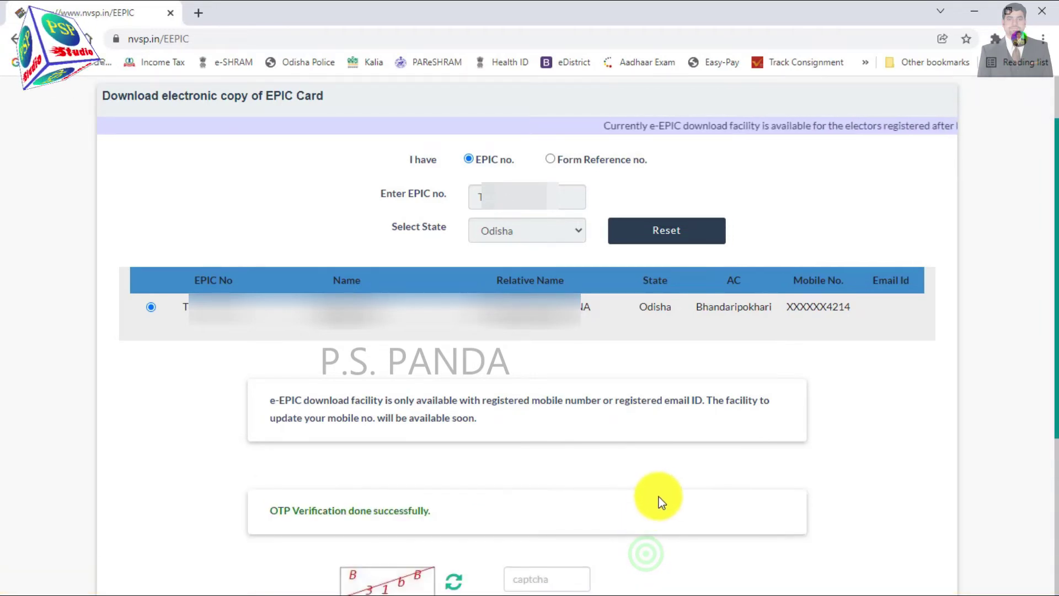
Fill in the download captcha and download the e-EPIC card as a PDF
scroll(656, 498, down, 3)
click(548, 433)
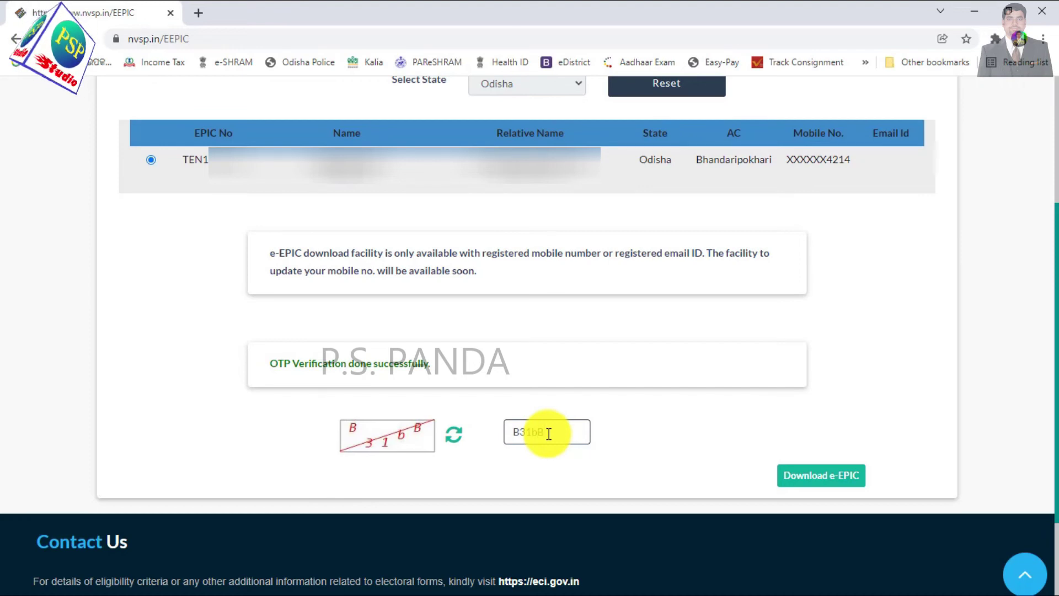
click(841, 477)
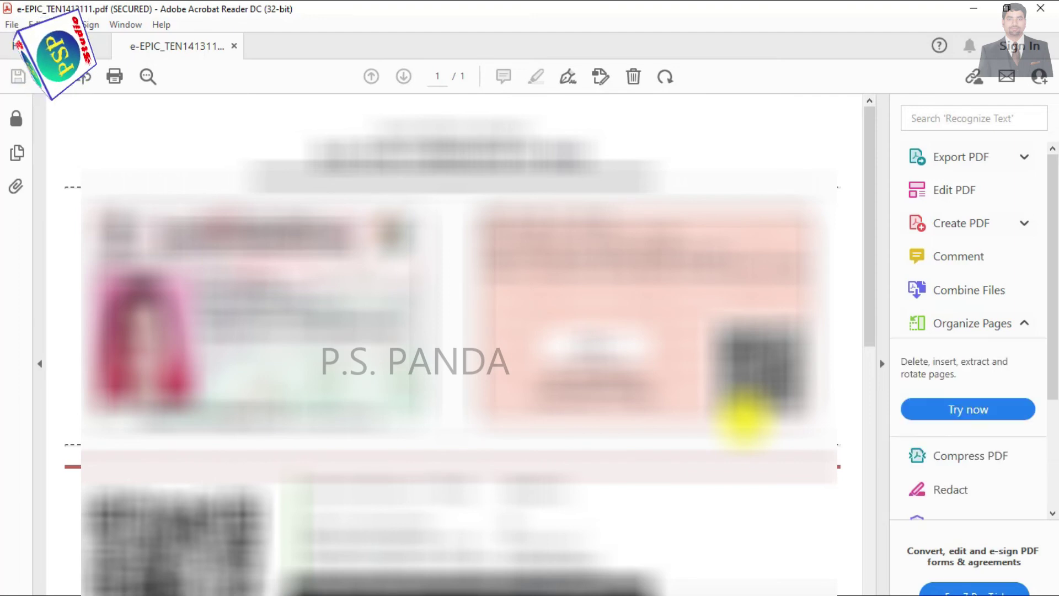
scroll(743, 418, down, 5)
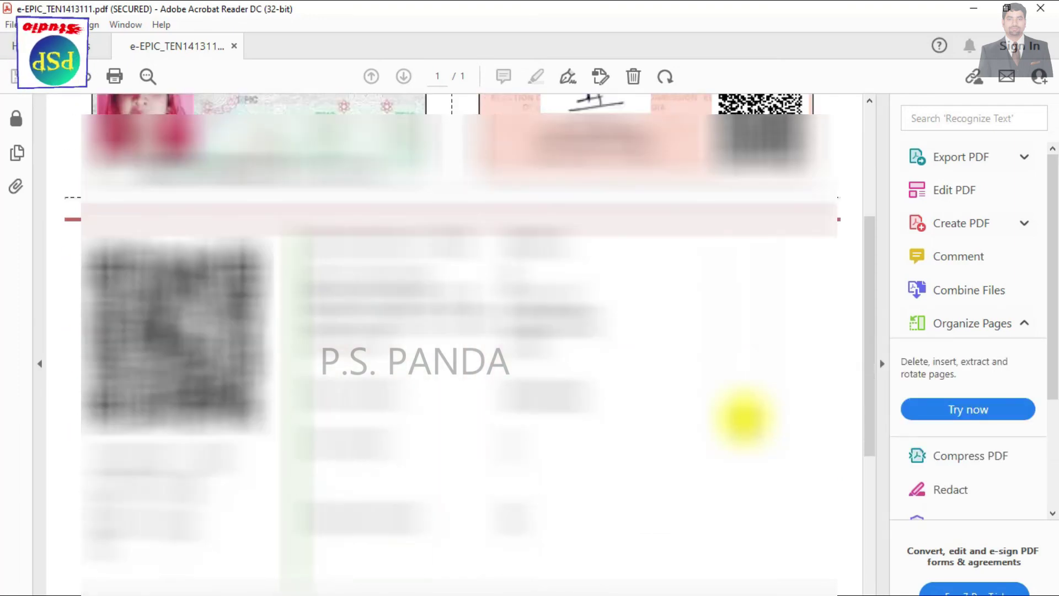
scroll(743, 418, down, 2)
scroll(743, 418, down, 1)
scroll(744, 418, down, 3)
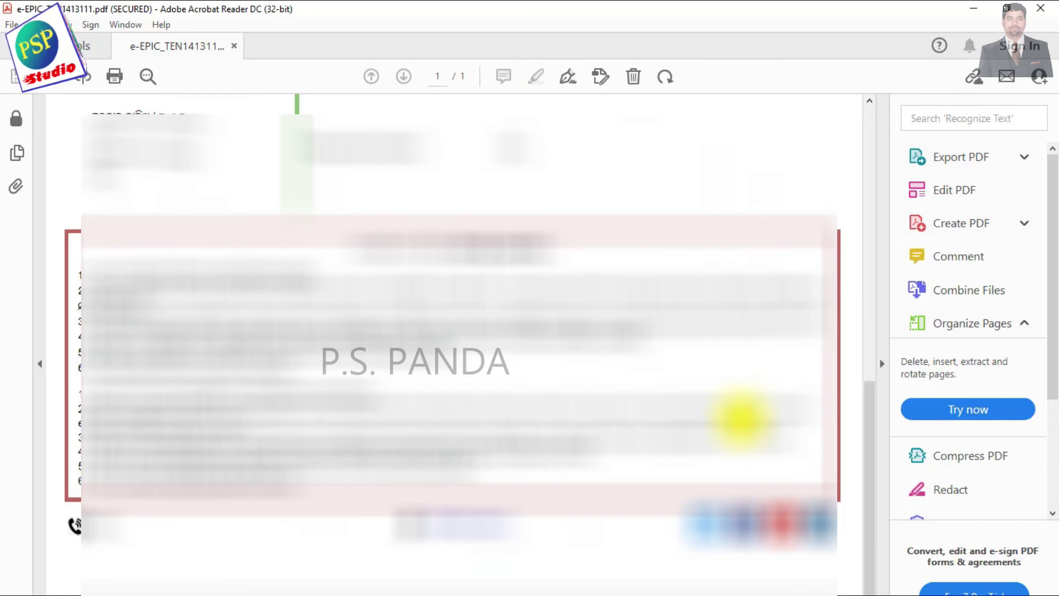
scroll(741, 420, up, 1)
scroll(742, 419, up, 5)
scroll(742, 419, up, 4)
scroll(741, 419, up, 1)
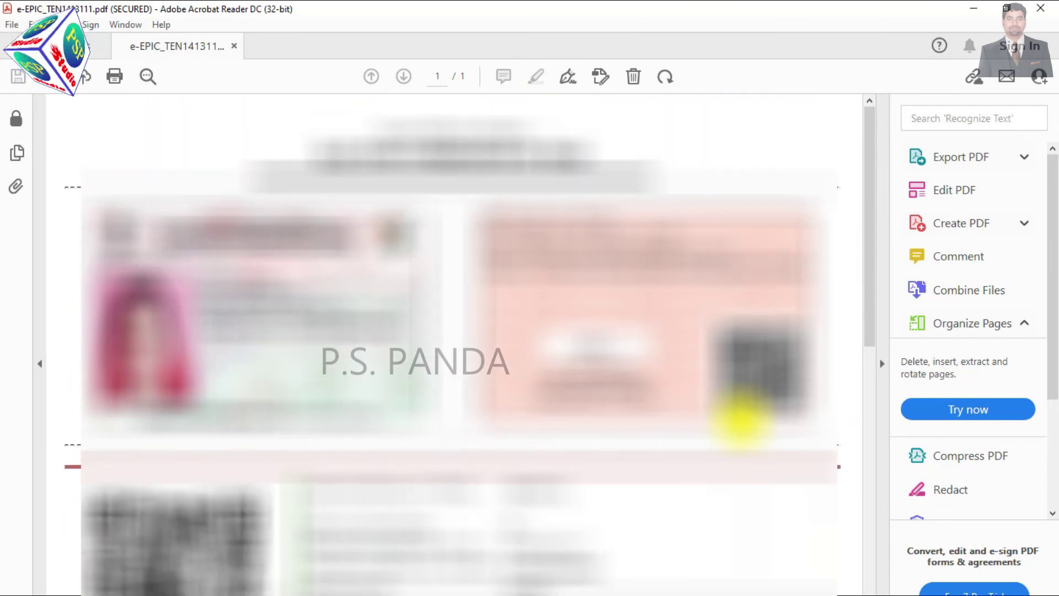